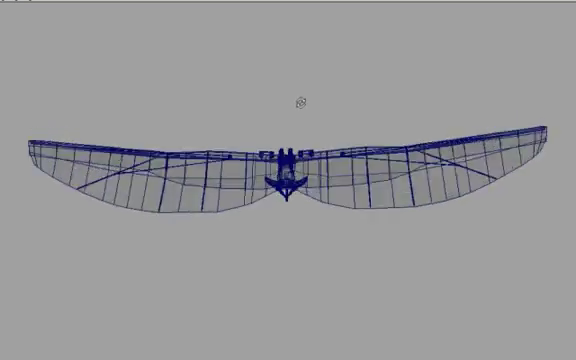
Step: Level the view on the front of the wings, then close in and orbit under the left wing
right_click_drag(300, 102, 378, 252, "alt")
middle_click_drag(378, 252, 560, 260, "alt")
mouse_move(560, 258)
left_mouse_down("alt")
mouse_move(514, 238)
mouse_move(478, 247)
mouse_move(328, 233)
mouse_move(305, 221)
mouse_move(285, 199)
mouse_move(311, 183)
mouse_move(358, 181)
left_mouse_up("alt")
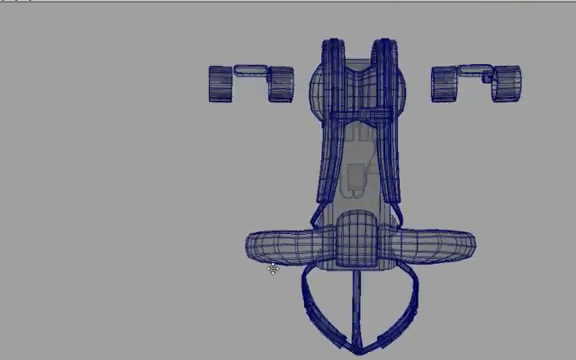
scroll(273, 267, "down", 2)
scroll(360, 228, "up", 5)
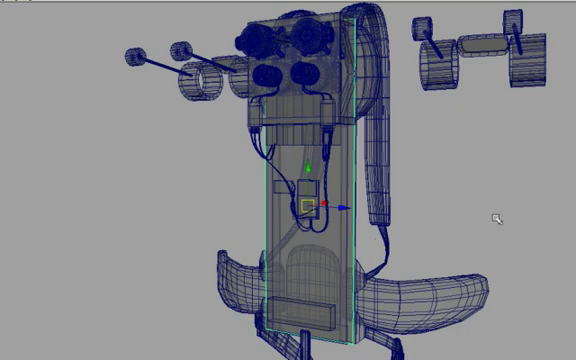
Step: Orbit toward the harness front to frame the cylindrical motor units at its top
mouse_move(478, 222)
left_mouse_down("alt")
mouse_move(498, 228)
mouse_move(460, 222)
mouse_move(474, 243)
left_mouse_up("alt")
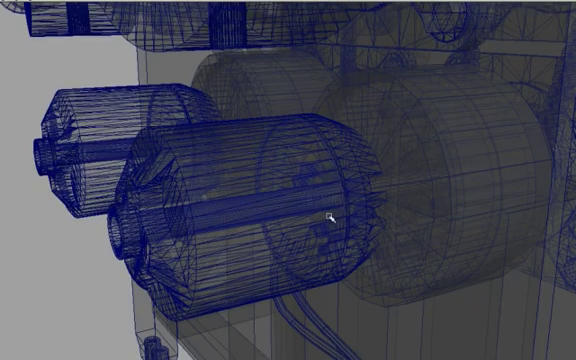
Step: Orbit to face the fans, control boards and converging blue cables head-on
left_click_drag(316, 178, 395, 146, "alt")
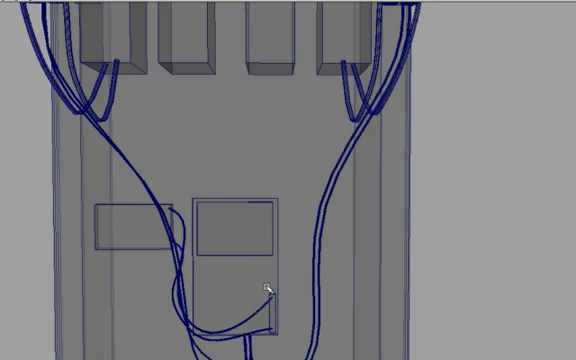
Step: Raise the view over the panel, then pull back to frame the motors and hanging wheel units
mouse_move(262, 292)
left_mouse_down("alt")
mouse_move(303, 260)
mouse_move(320, 264)
mouse_move(341, 202)
mouse_move(383, 193)
mouse_move(456, 284)
mouse_move(382, 215)
mouse_move(361, 218)
left_mouse_up("alt")
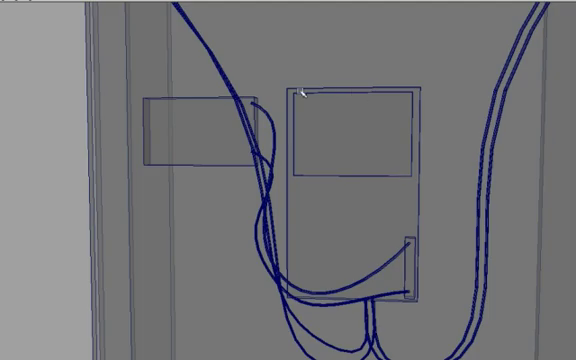
right_click_drag(374, 168, 180, 77, "alt")
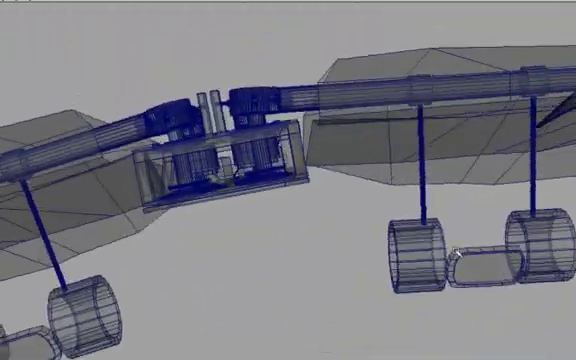
Step: Orbit the axle assembly from below and above, then pull back to show the whole wing and struts
mouse_move(313, 243)
left_mouse_down("alt")
mouse_move(298, 262)
mouse_move(293, 225)
mouse_move(413, 229)
mouse_move(383, 226)
mouse_move(388, 240)
mouse_move(401, 227)
left_mouse_up("alt")
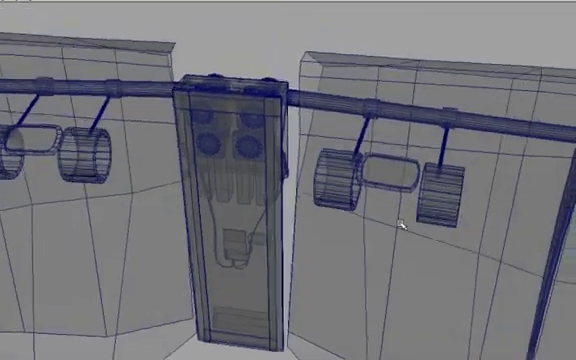
left_click_drag(449, 195, 383, 200, "alt")
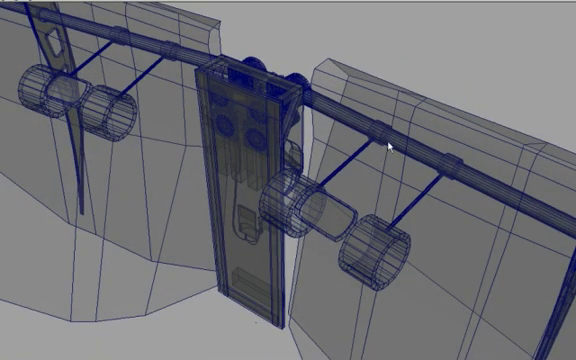
mouse_move(362, 258)
left_mouse_down("alt")
mouse_move(337, 267)
mouse_move(383, 283)
mouse_move(383, 261)
mouse_move(346, 260)
mouse_move(424, 222)
mouse_move(278, 270)
mouse_move(477, 244)
mouse_move(396, 242)
mouse_move(320, 217)
left_mouse_up("alt")
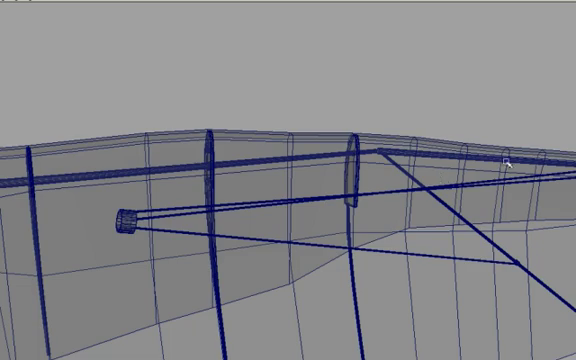
mouse_move(447, 202)
right_mouse_down("alt")
mouse_move(278, 122)
mouse_move(183, 207)
right_mouse_up("alt")
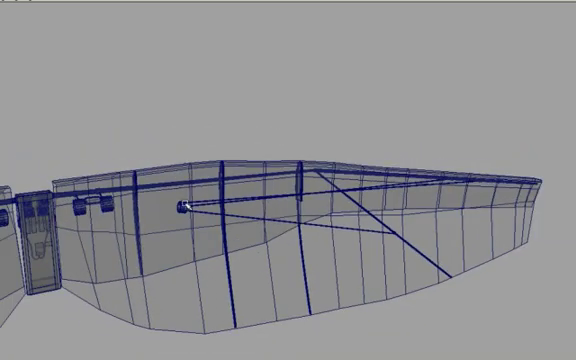